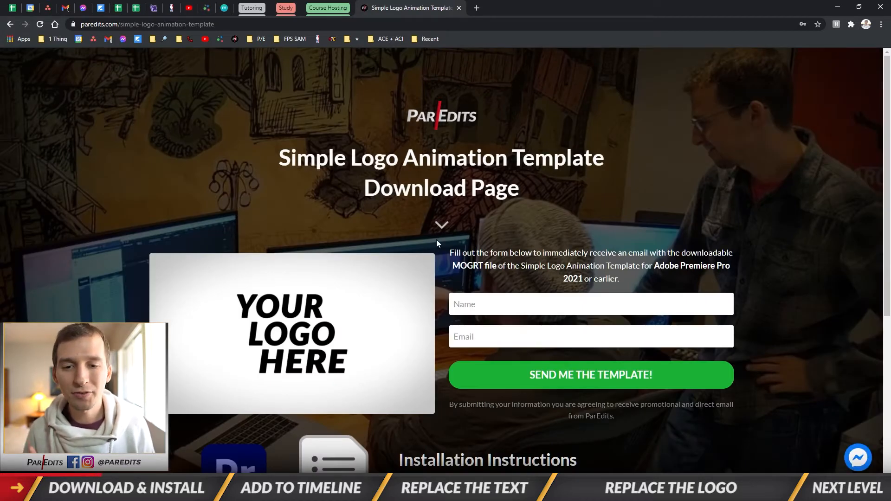
Switch from the template download page to Premiere Pro and save the project
scroll(446, 251, down, 1)
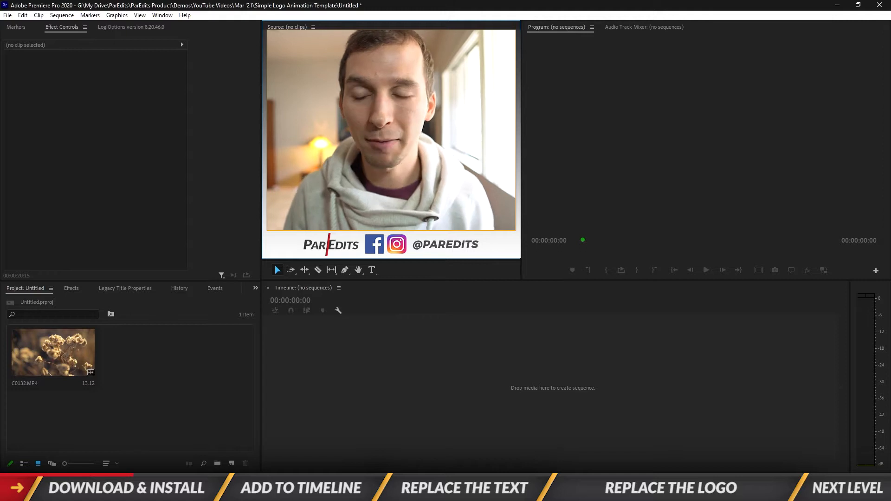
click(156, 136)
key(ctrl+s)
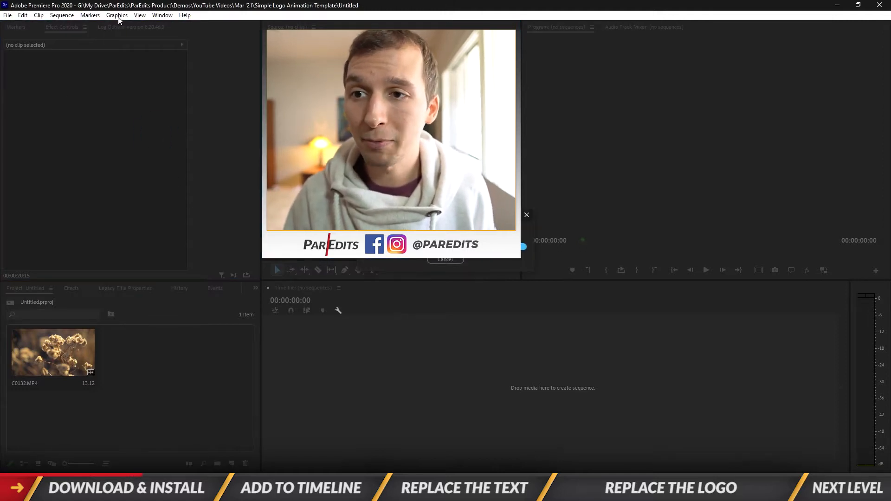
Install the Simple Logo Animation Template motion graphics file from the MOGRT folder within ParEdits Product's Downloads
click(116, 17)
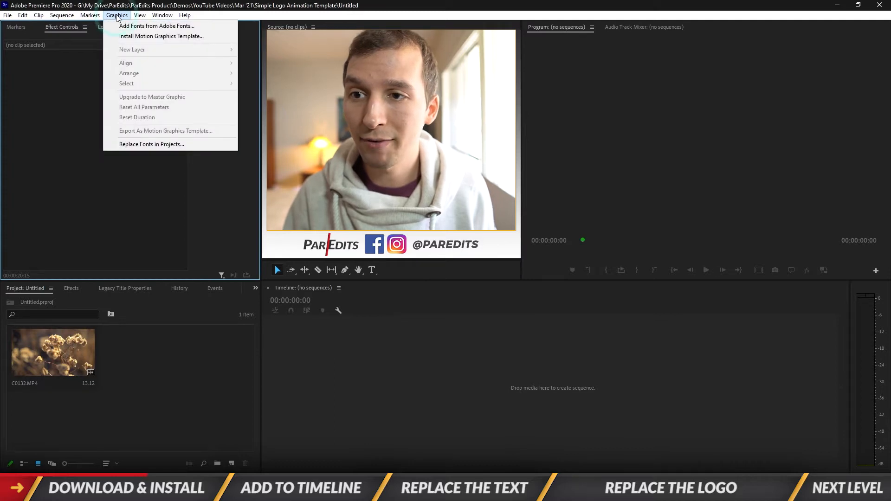
click(156, 36)
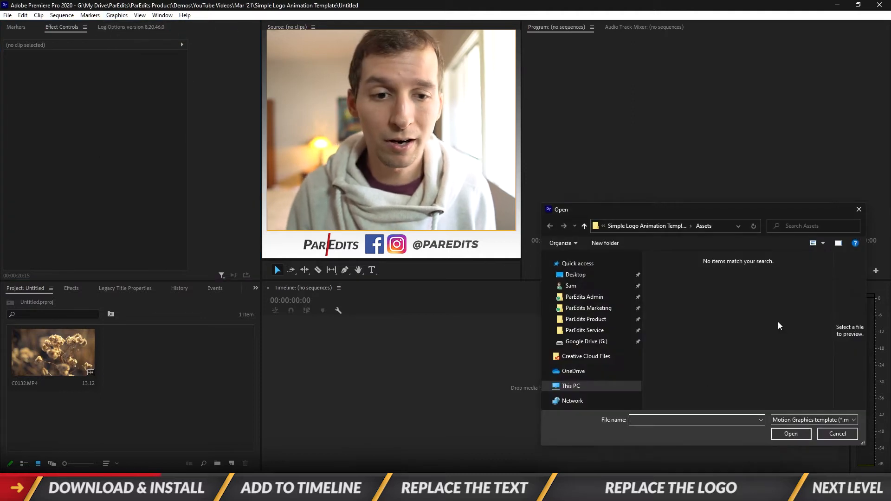
click(599, 319)
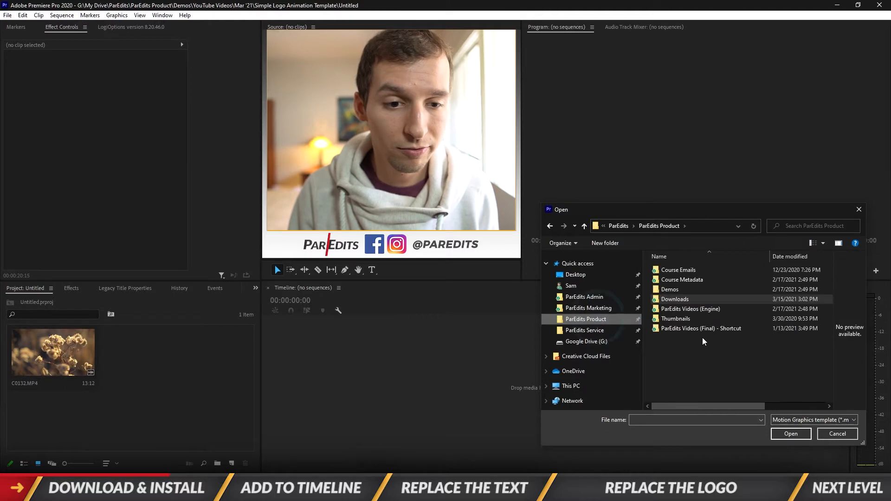
double_click(674, 301)
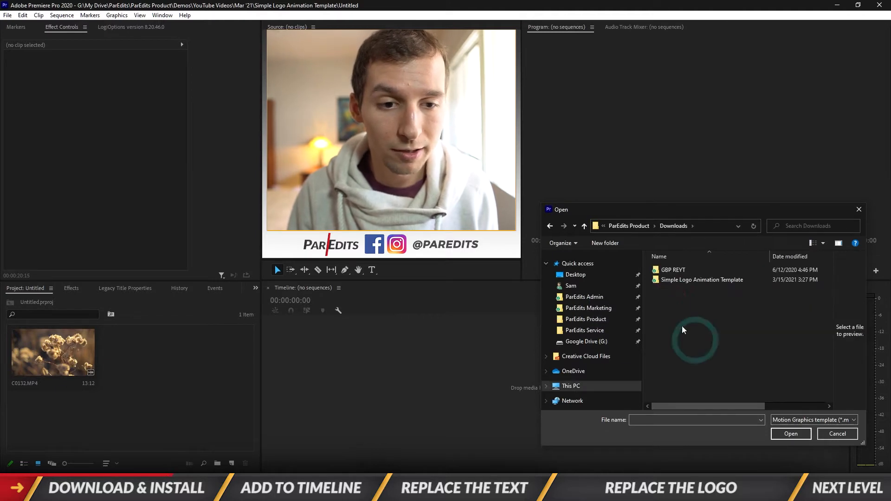
double_click(679, 281)
double_click(673, 291)
click(690, 270)
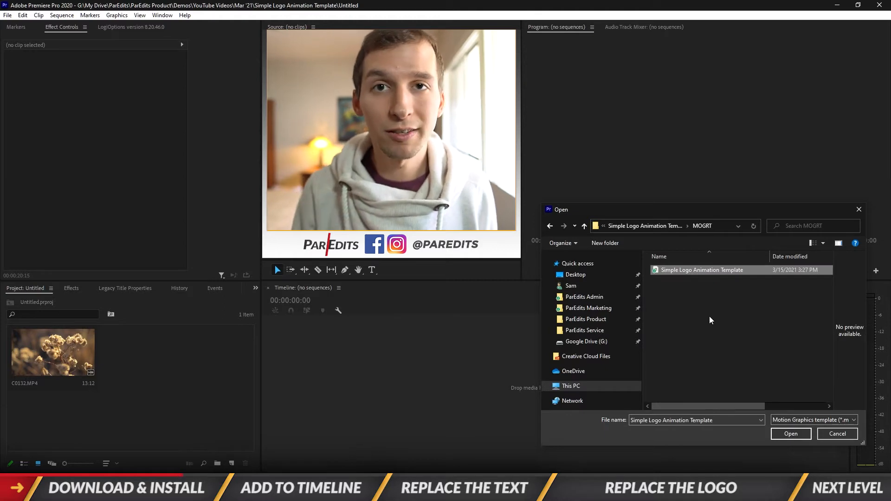
click(800, 436)
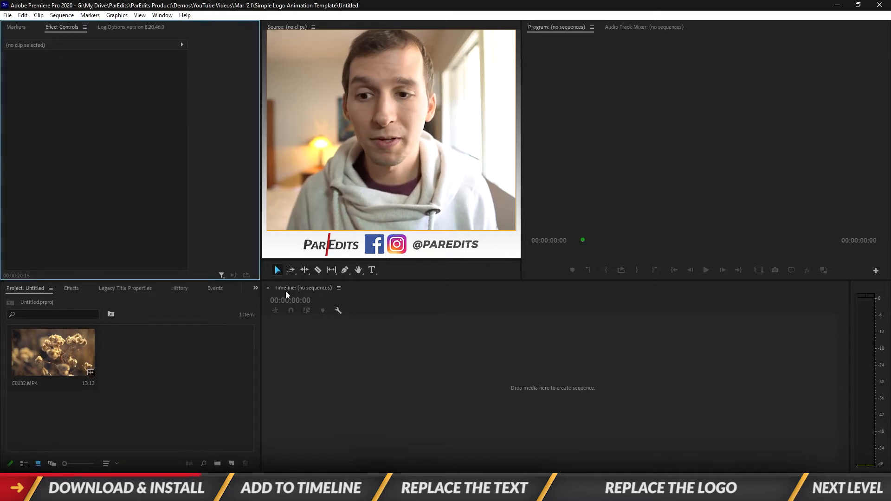
Make sure Essential Graphics is enabled in the workspace and bring it up
click(256, 288)
click(155, 159)
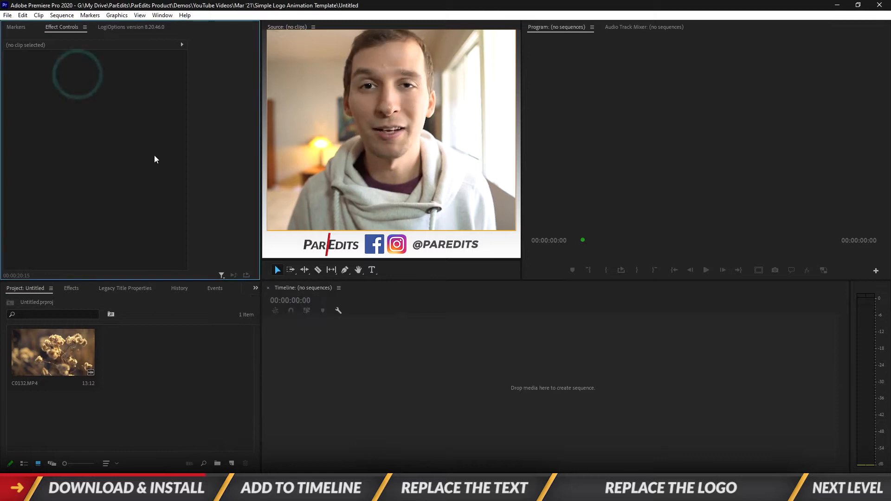
click(163, 15)
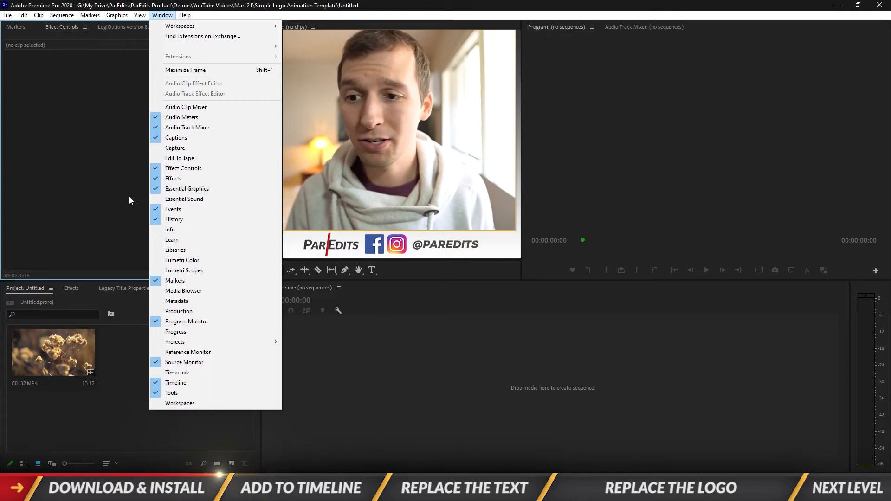
click(192, 189)
click(255, 288)
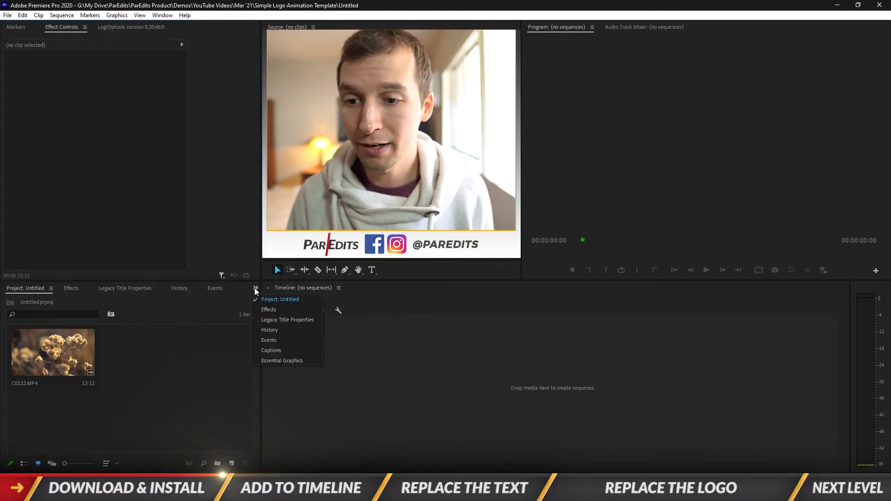
click(285, 363)
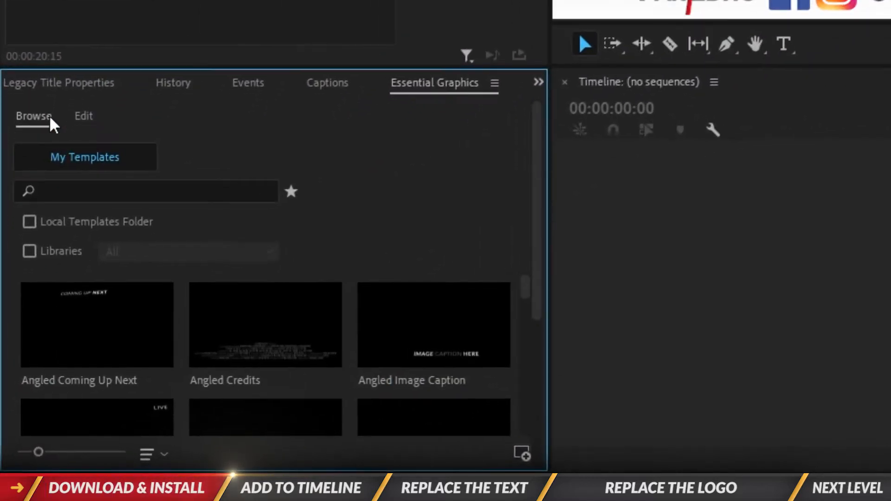
Search the installed graphics templates for "simple logo"
click(43, 116)
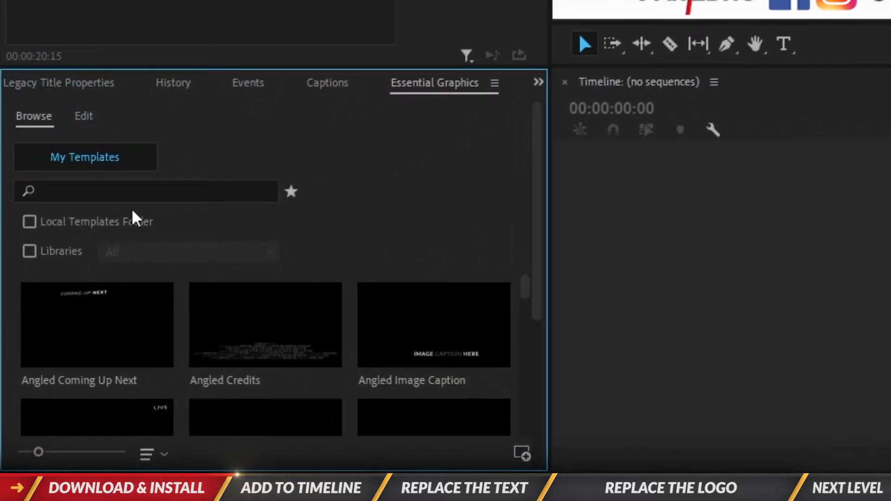
click(141, 191)
text(simple logo)
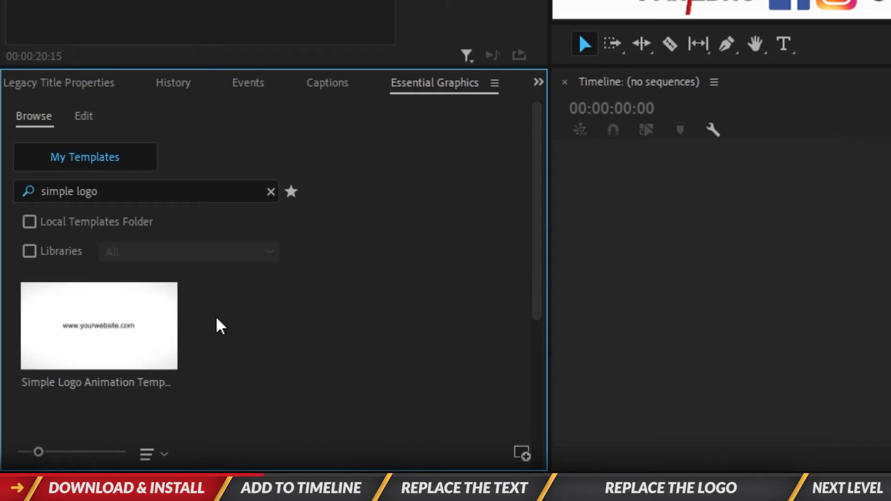
Create a sequence from the C0132.MP4 footage and delete only the clip's audio
click(538, 82)
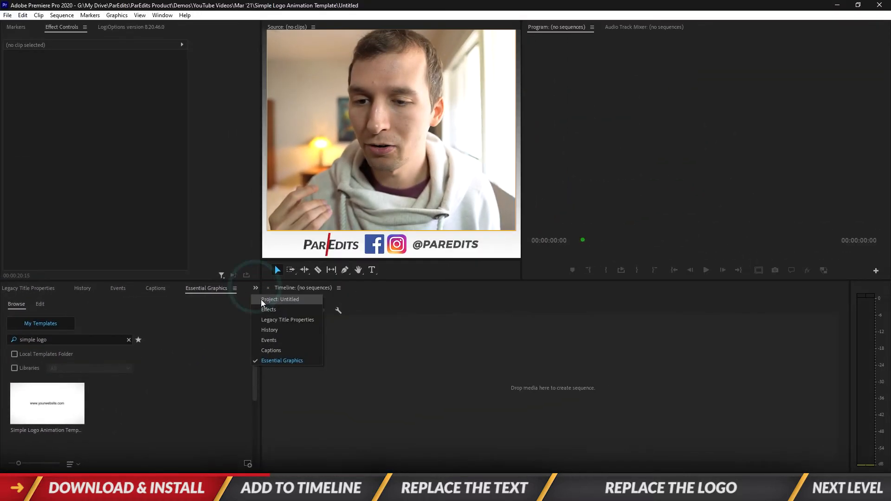
click(261, 299)
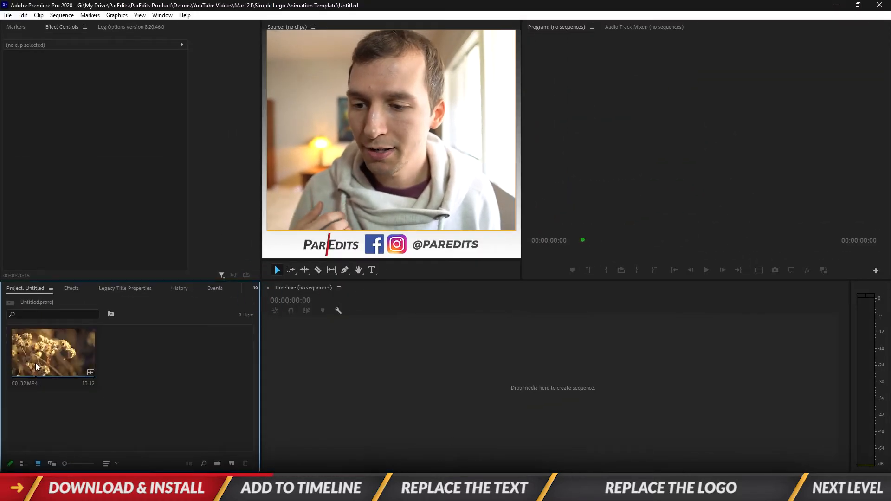
drag(44, 352, 390, 404)
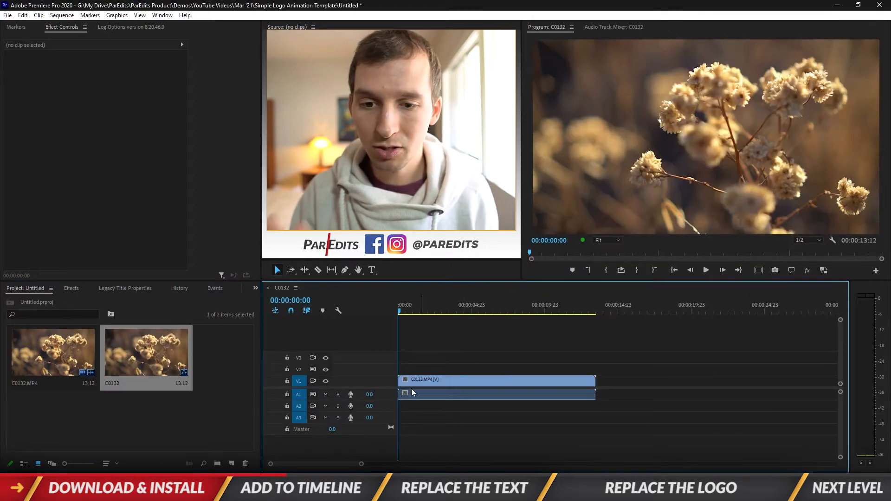
alt+click(425, 394)
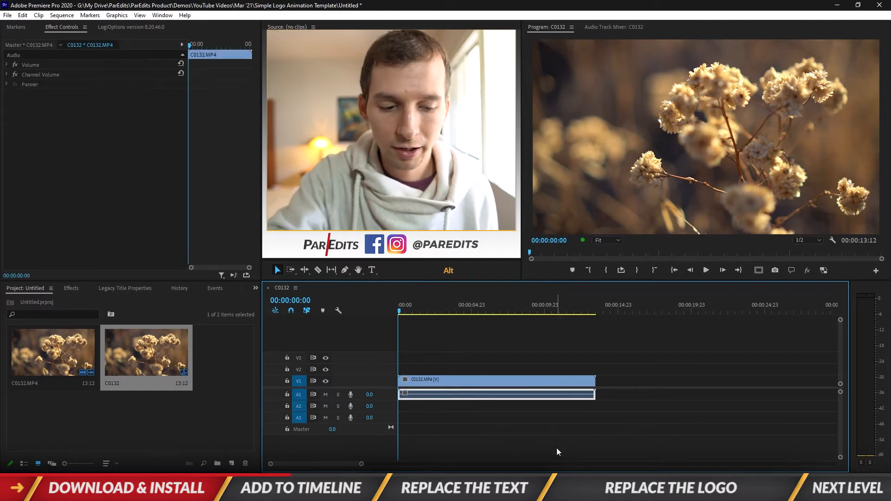
key(Delete)
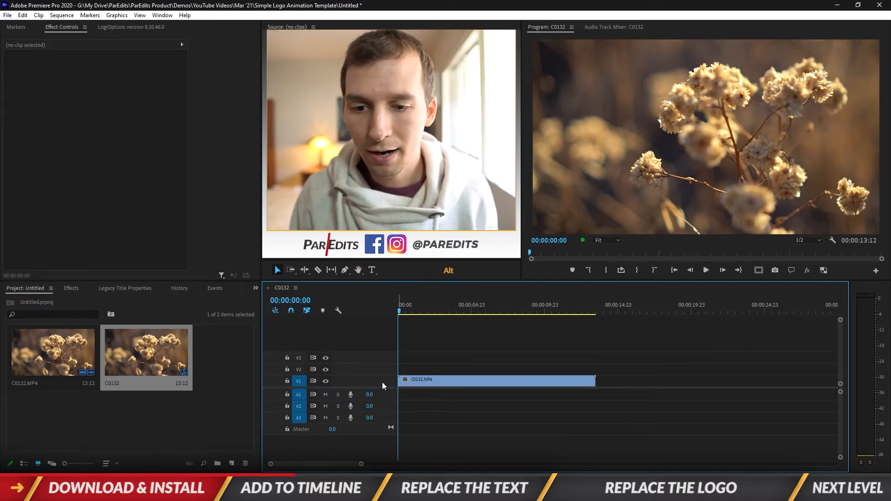
Increase the height of video track V1 and scrub the footage to 00:00:08:23
alt+scroll(382, 383, up, 3)
drag(440, 307, 532, 313)
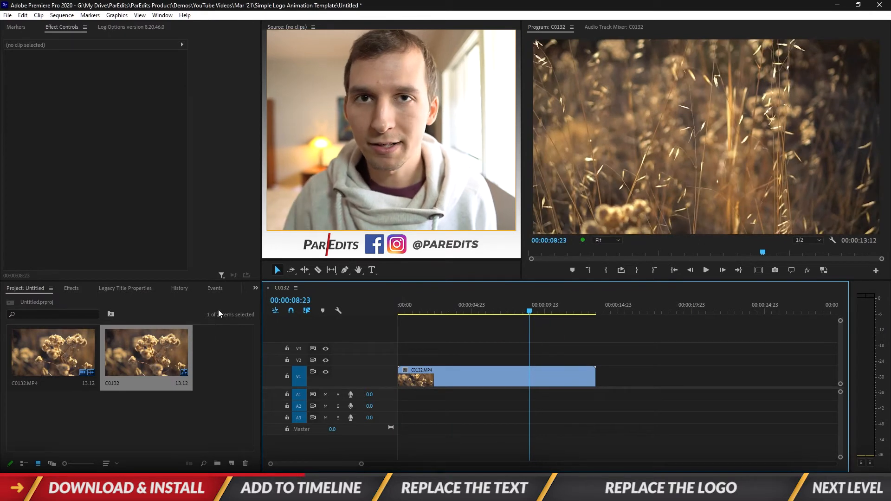
Show the project items as a list and place the Simple Logo Animation Template on V2, ending where C0132.MP4 ends
click(24, 464)
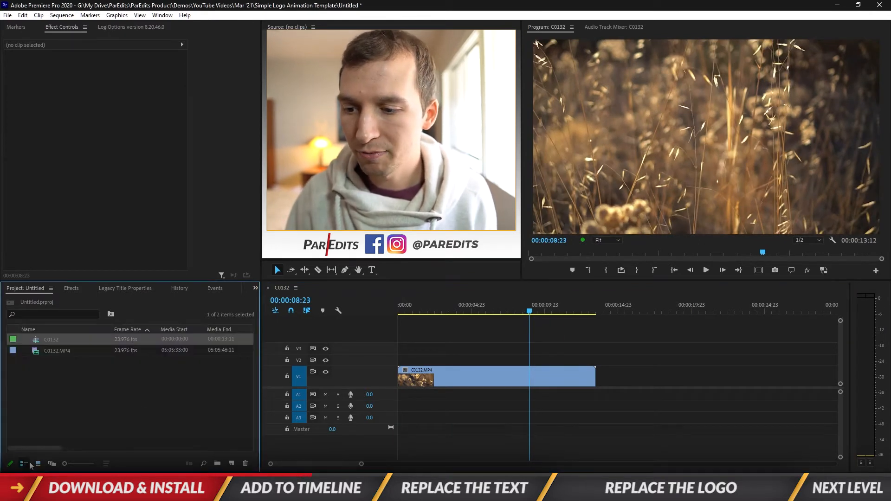
click(256, 288)
click(294, 361)
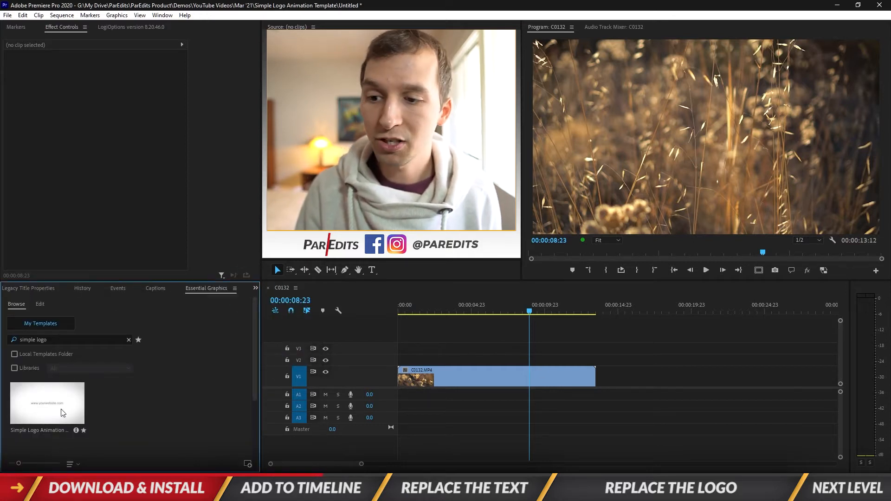
drag(241, 411, 440, 358)
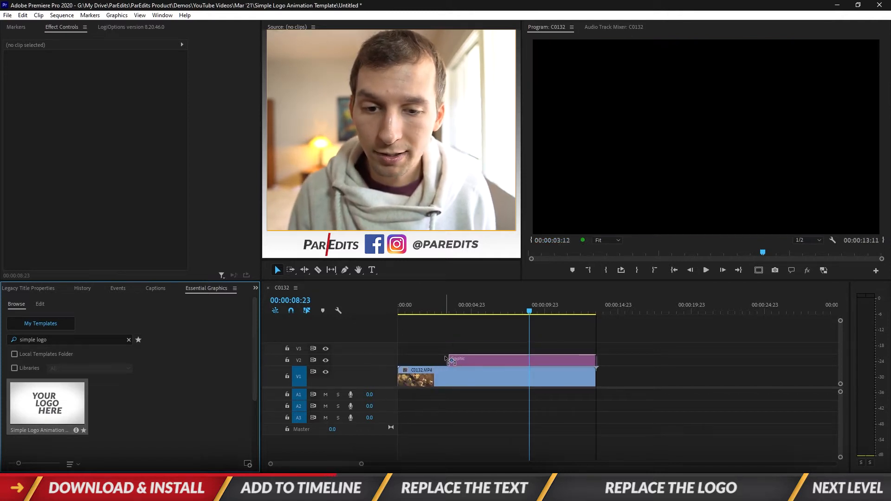
drag(449, 361, 449, 361)
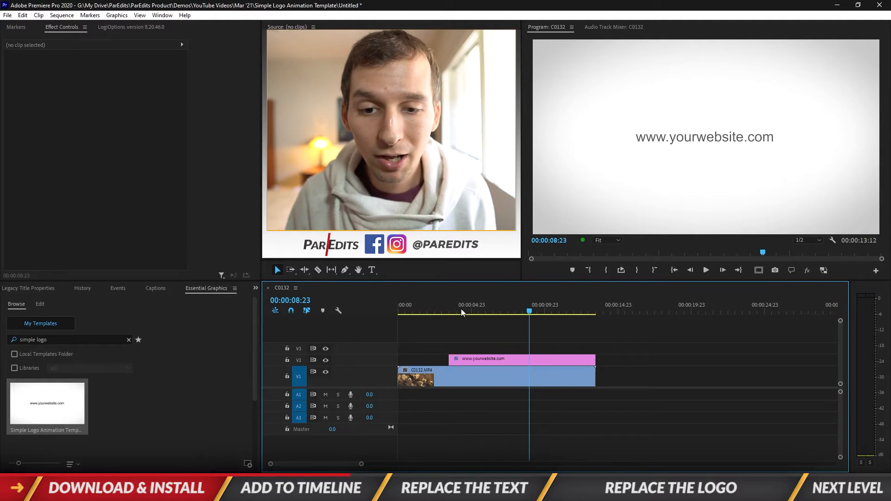
Play the sequence from its start to preview the logo animation
click(674, 270)
key(space)
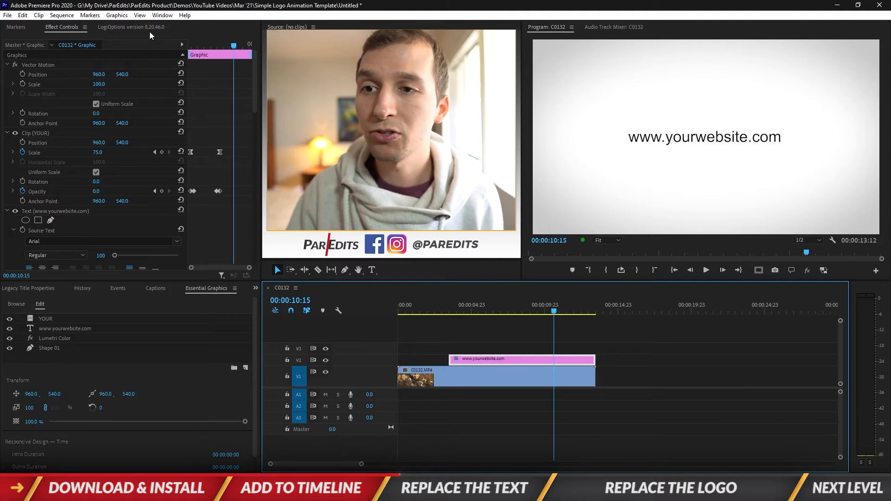
click(162, 15)
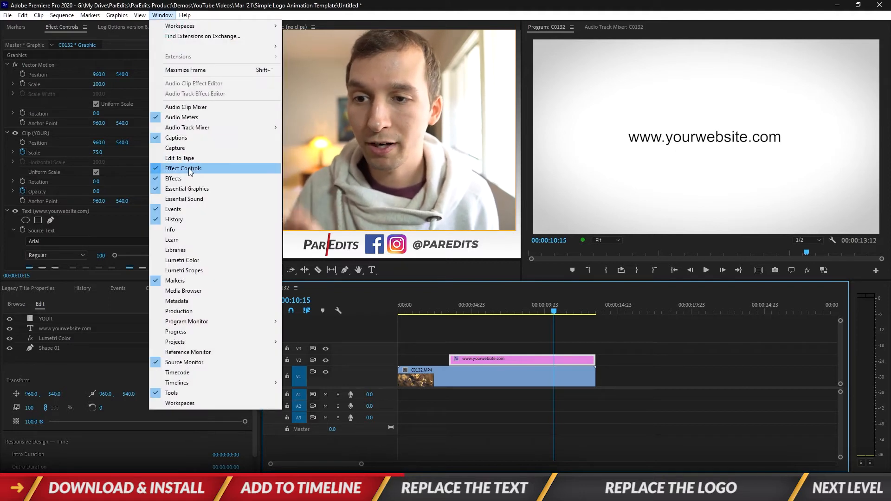
click(69, 59)
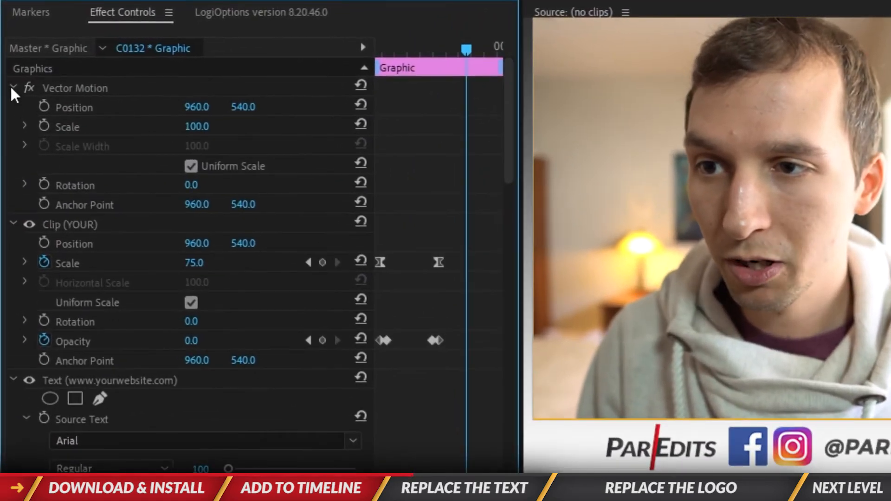
click(12, 87)
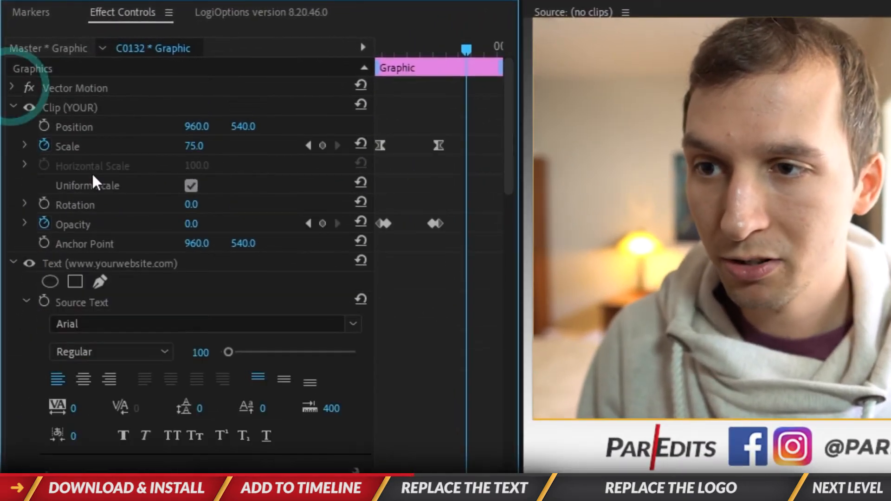
click(71, 106)
click(135, 262)
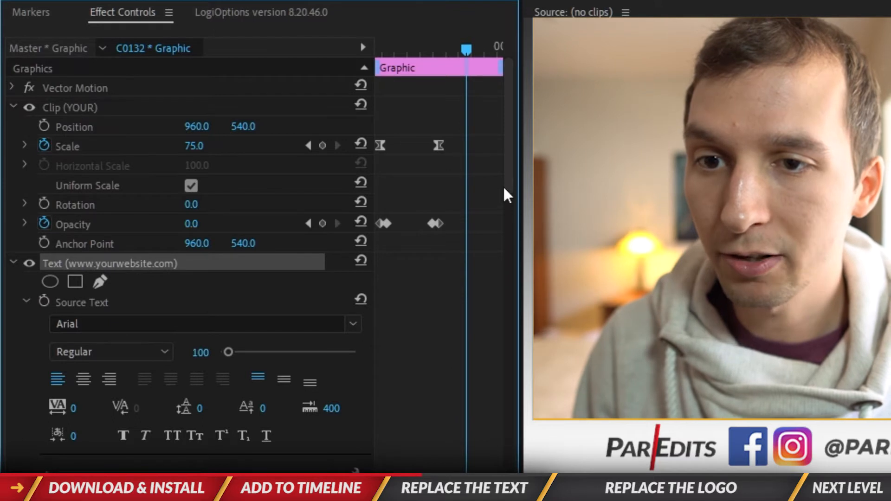
drag(505, 182, 507, 155)
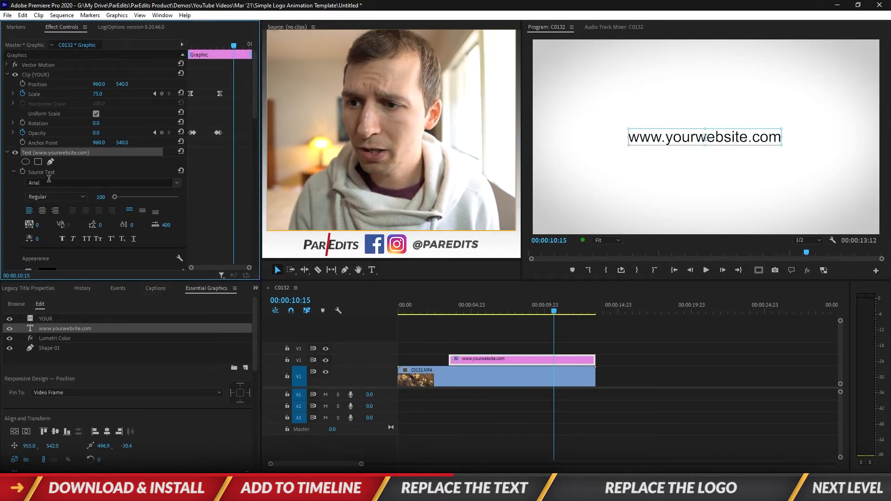
click(371, 269)
click(681, 138)
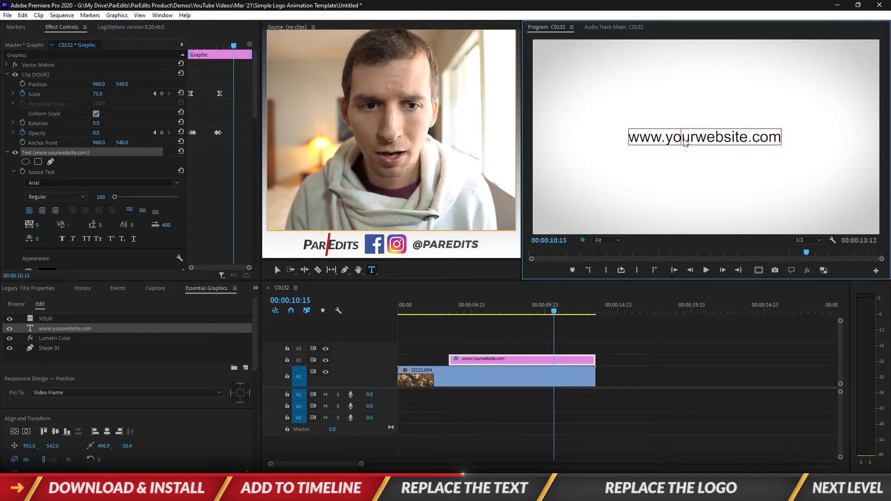
drag(706, 142, 747, 139)
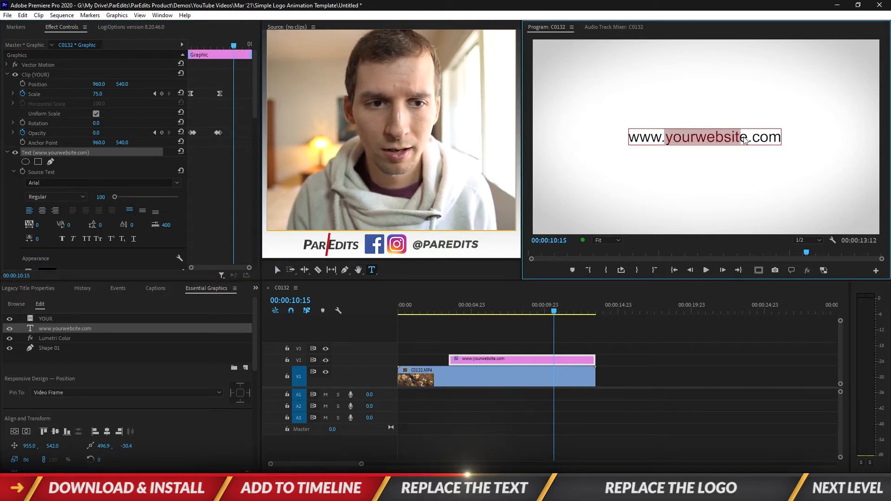
text(paredits)
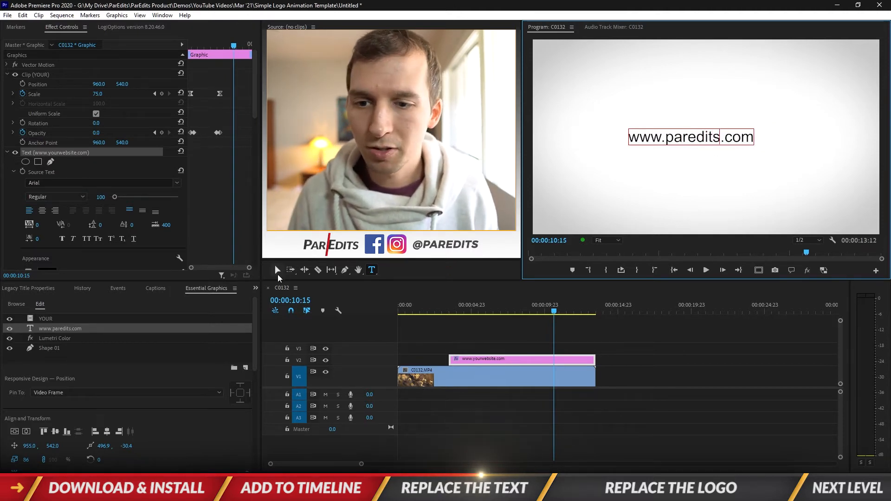
click(277, 271)
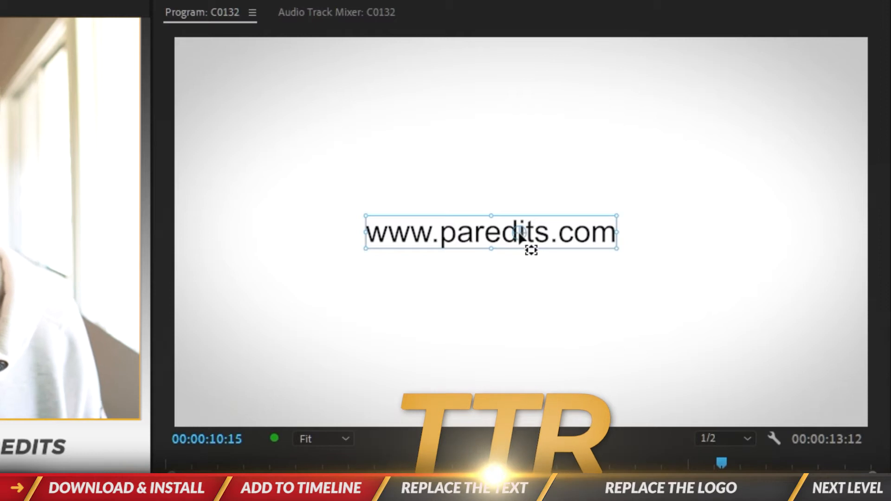
click(518, 231)
drag(518, 232, 562, 228)
click(724, 371)
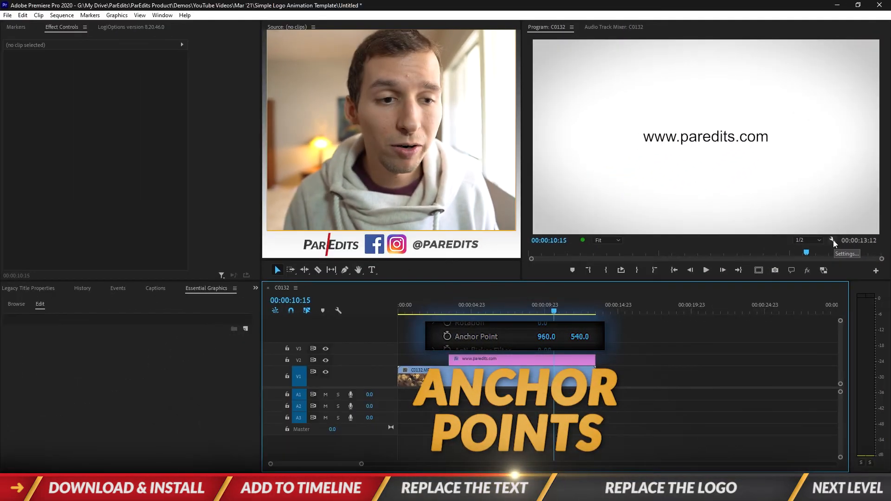
Toggle the Snap in Program Monitor option in the Program Monitor's settings
click(831, 257)
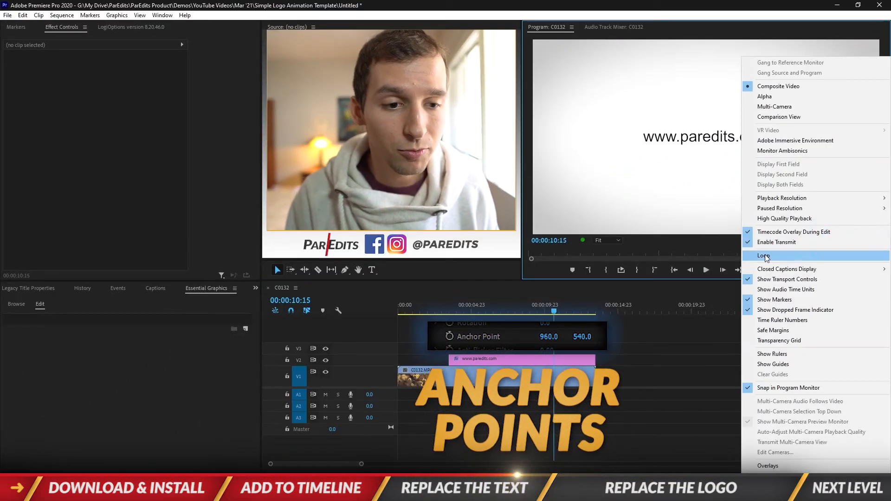
click(782, 390)
click(689, 344)
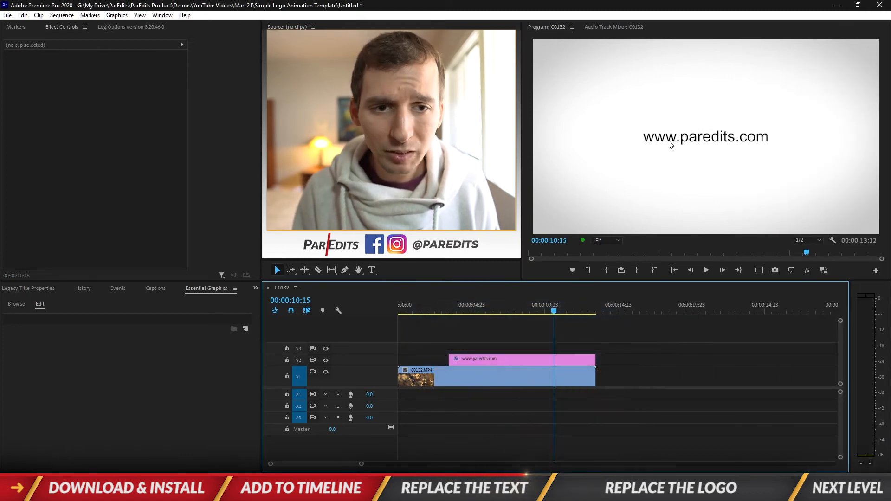
click(537, 363)
click(684, 143)
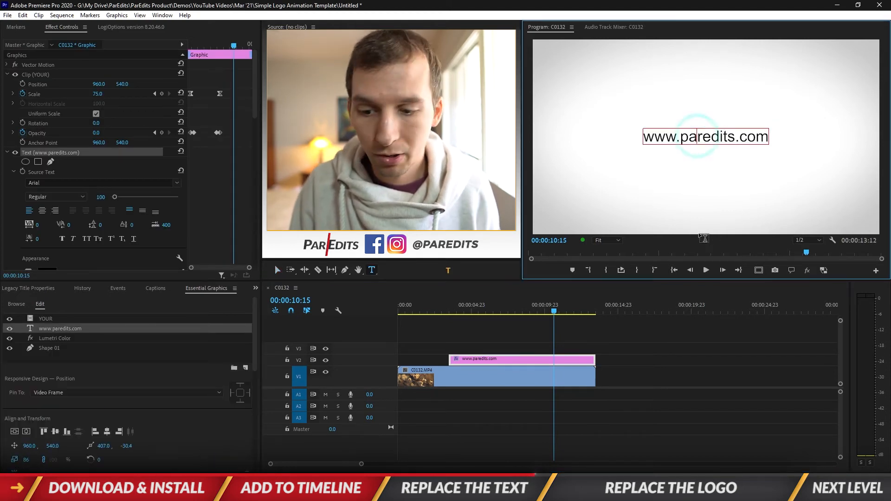
key(ctrl+a)
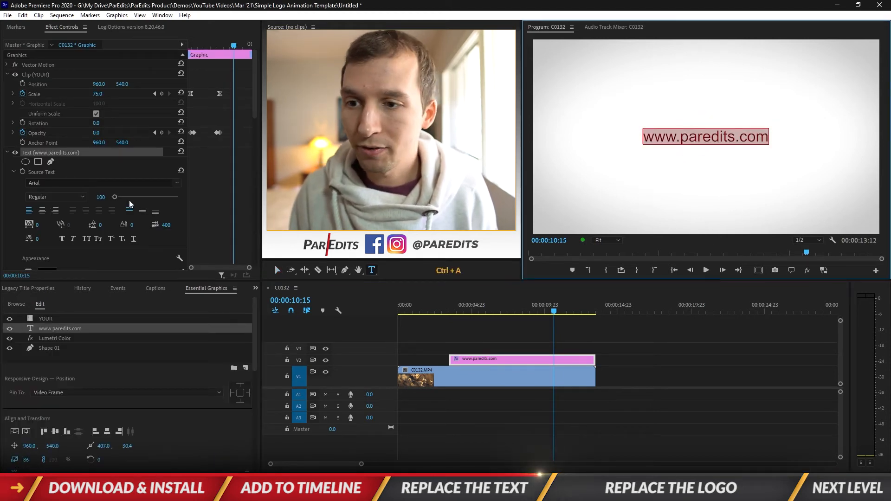
click(66, 183)
text(lato)
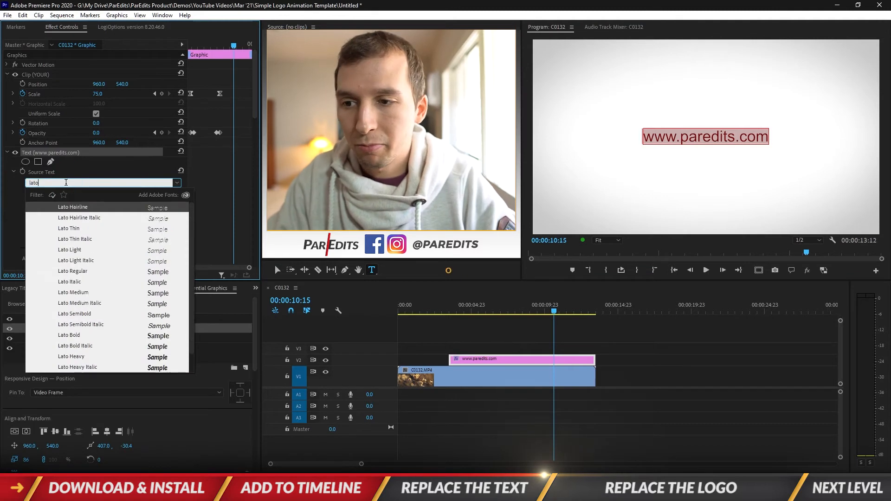
click(82, 367)
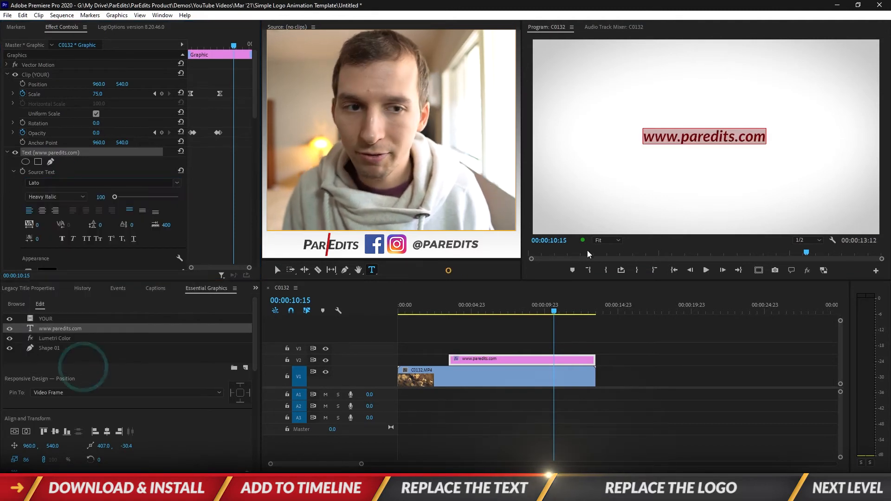
click(657, 356)
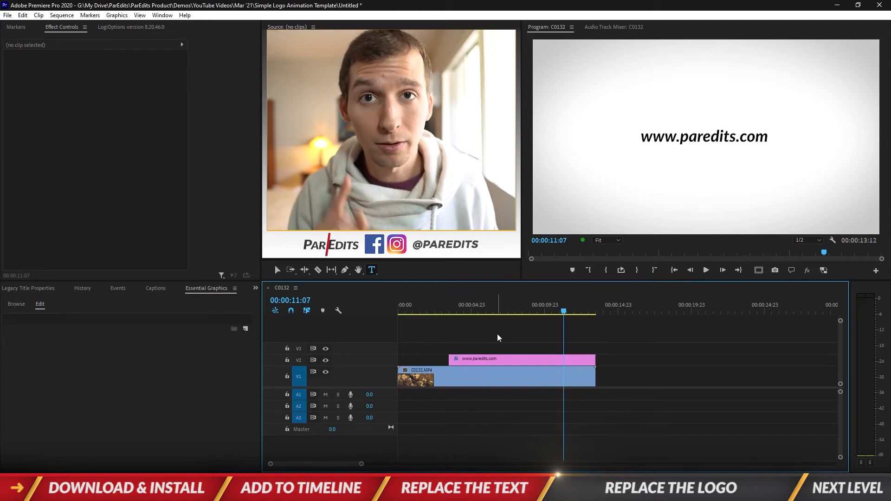
Move the playhead to 00:00:05:22, collapse the graphic's website text properties and select its placeholder logo layer, Clip (YOUR)
drag(487, 310, 485, 310)
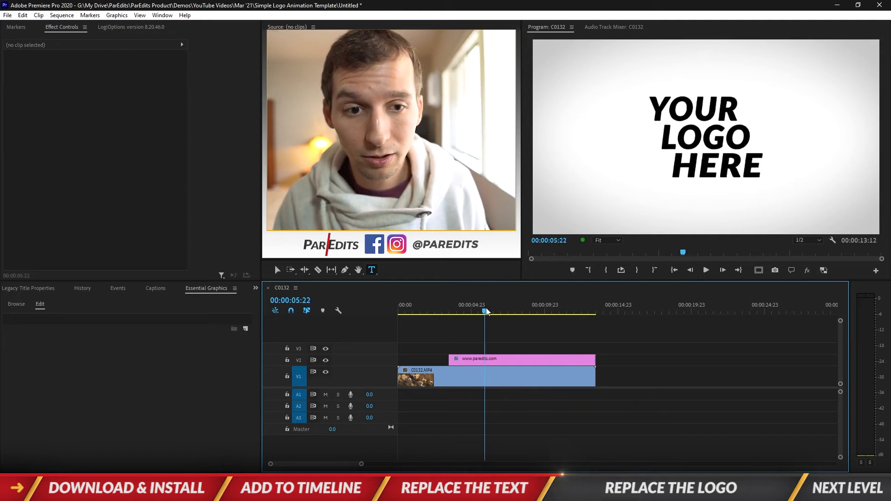
click(508, 362)
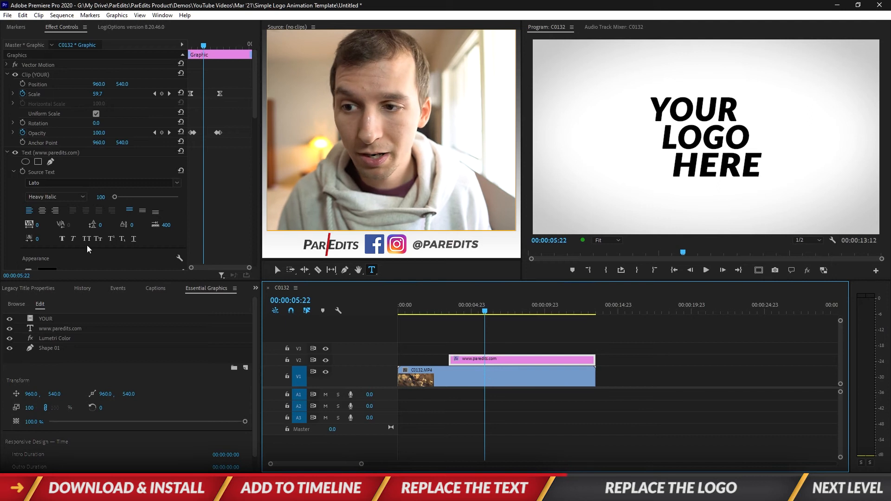
click(40, 155)
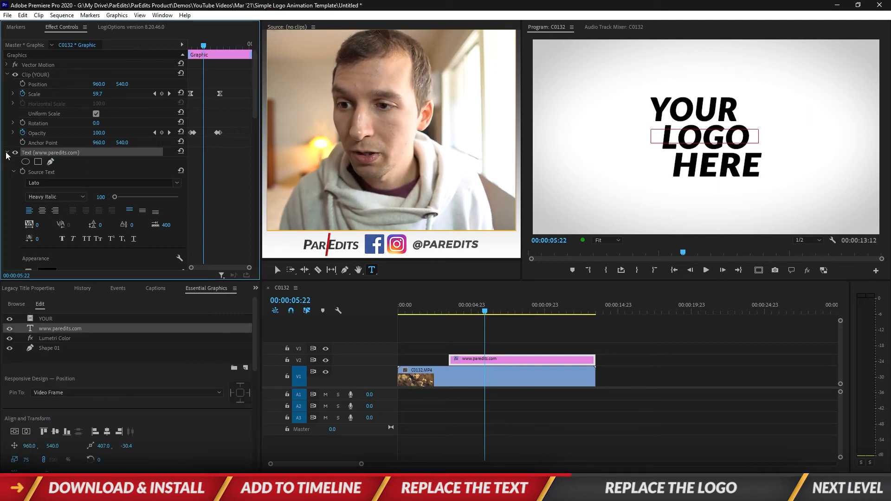
click(7, 152)
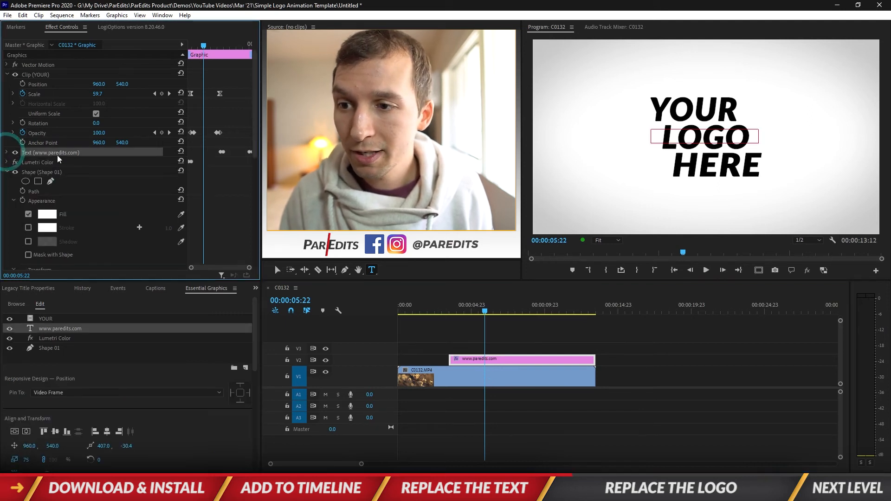
click(43, 74)
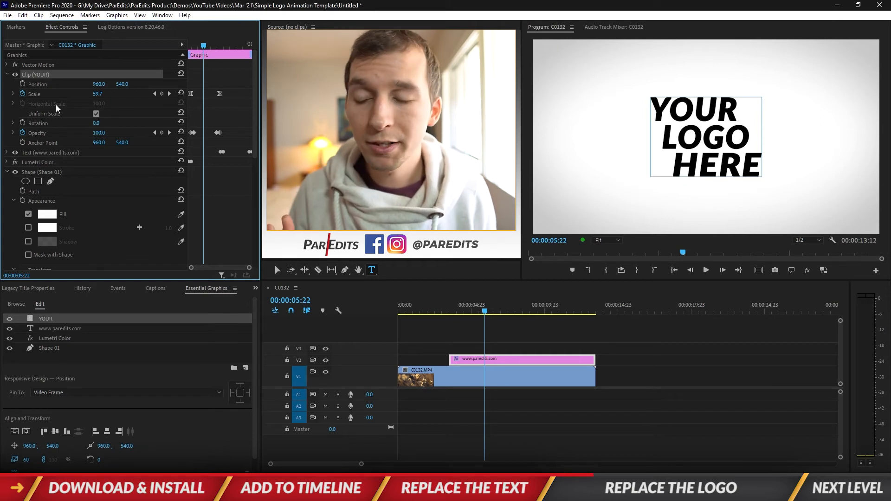
Add a new layer from the file ParEdits Logo Black Small to the logo animation graphic
click(204, 286)
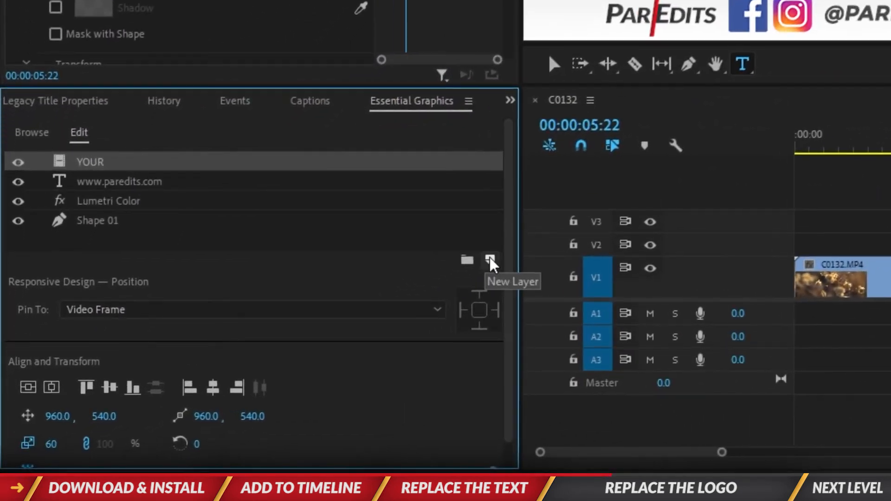
click(491, 261)
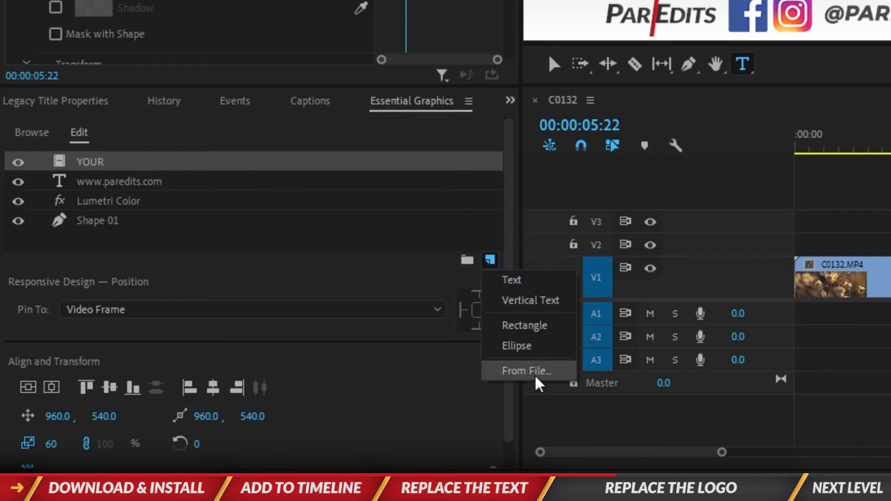
click(534, 370)
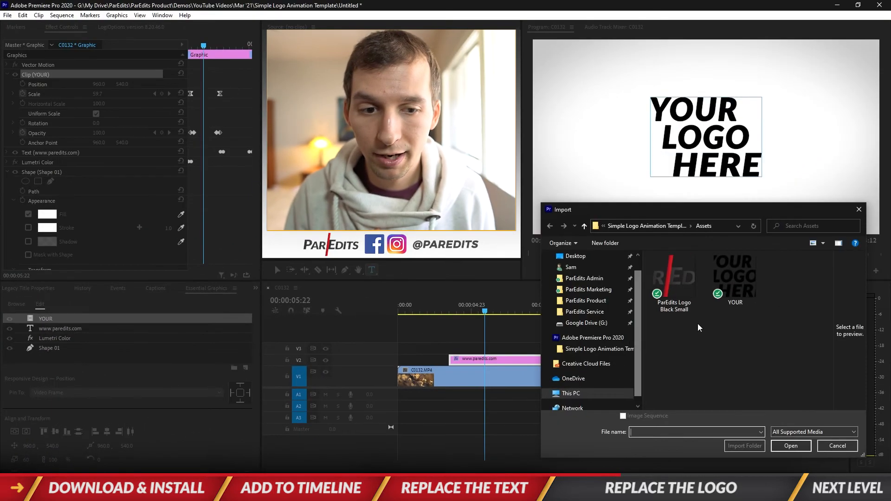
click(670, 268)
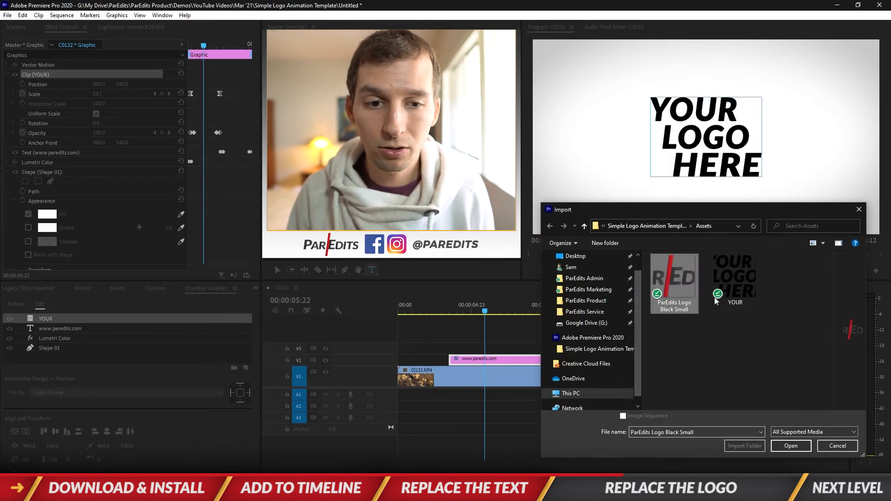
click(791, 446)
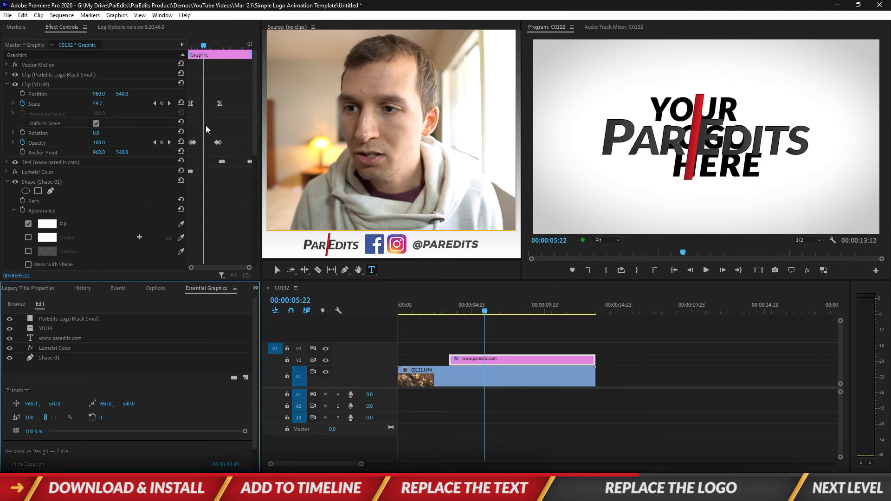
Play the sequence from the graphic's start at 00:00:03:12 to compare the added logo with the animated placeholder
click(450, 308)
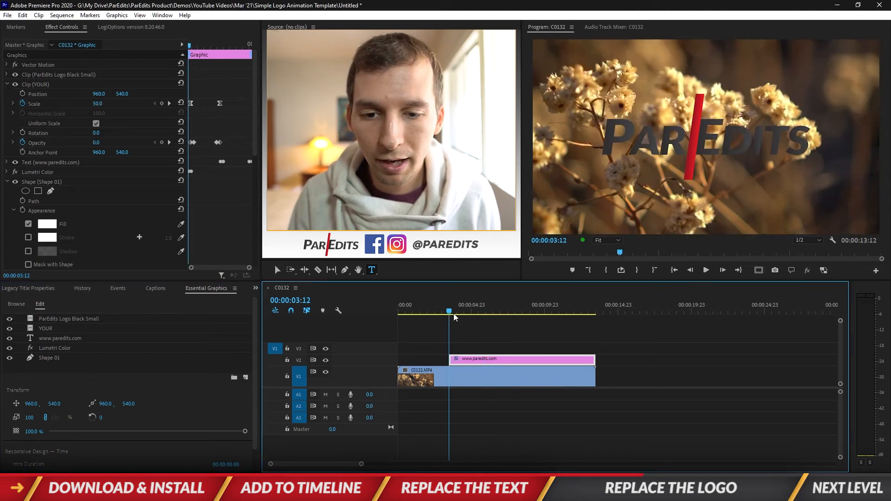
key(space)
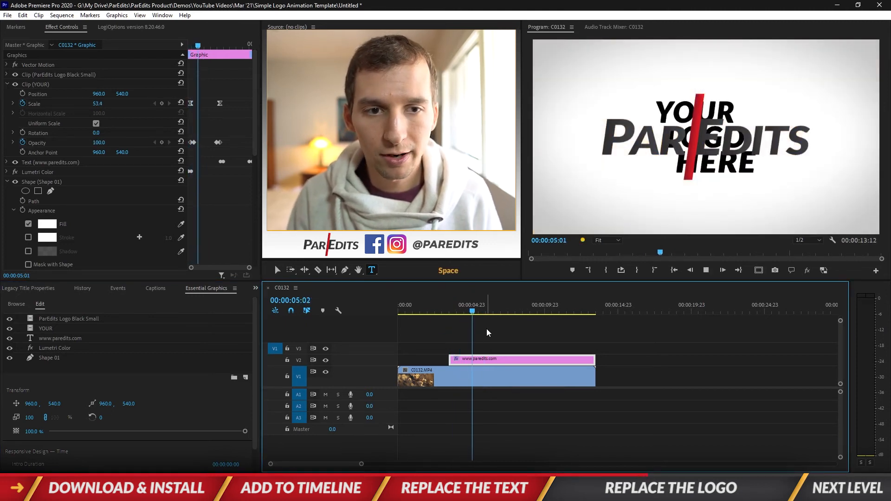
key(space)
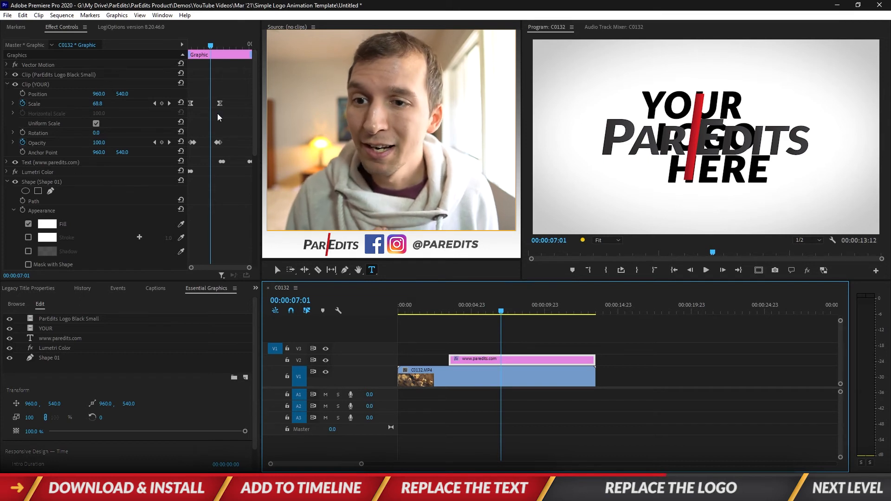
Copy the placeholder Clip (YOUR)'s opacity and scale keyframes onto the ParEdits Logo Black Small clip, pasting at the first keyframe
click(40, 84)
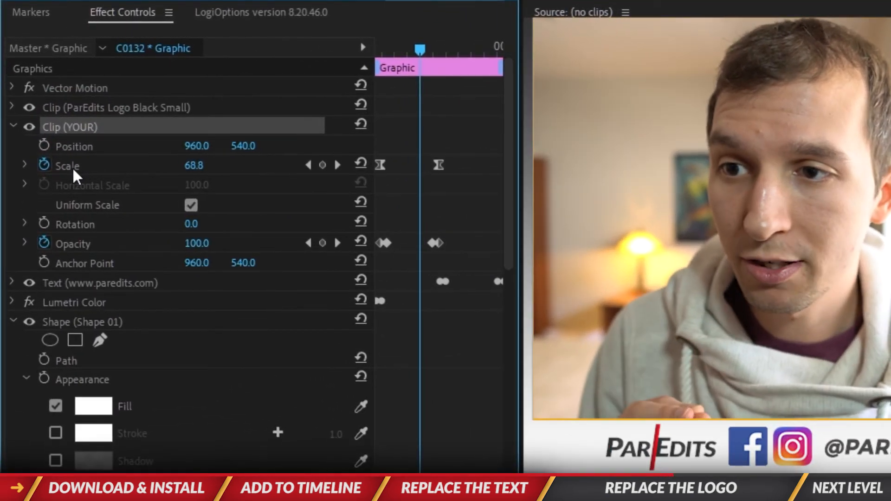
click(57, 140)
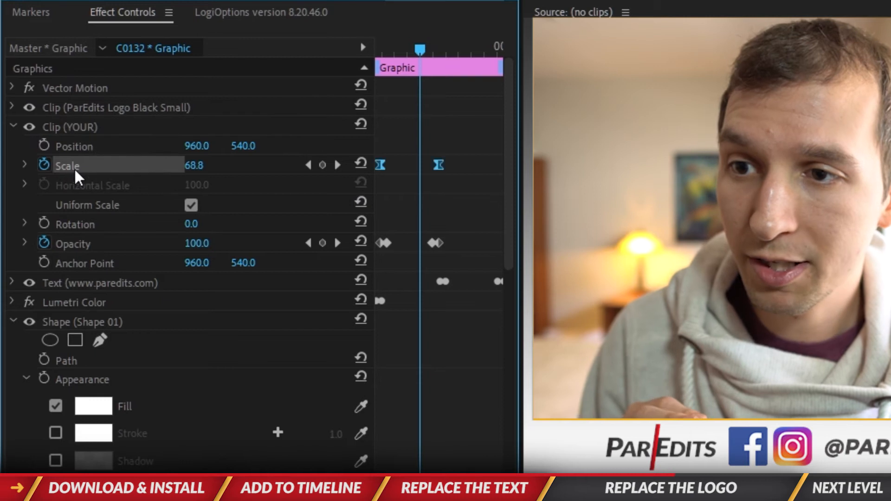
click(71, 244)
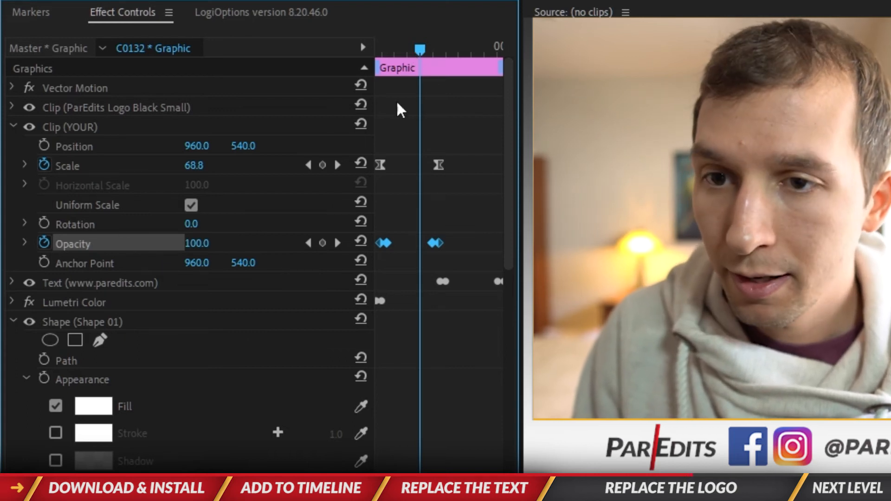
drag(417, 48, 380, 55)
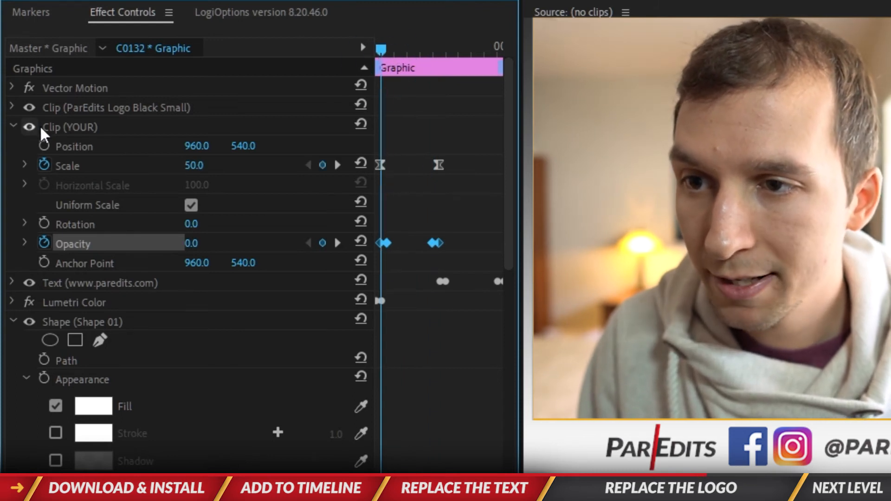
click(84, 106)
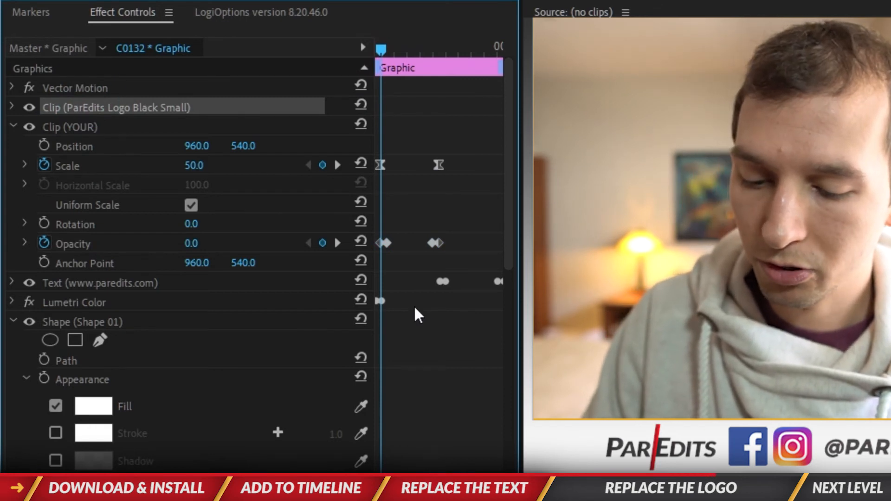
key(ctrl+v)
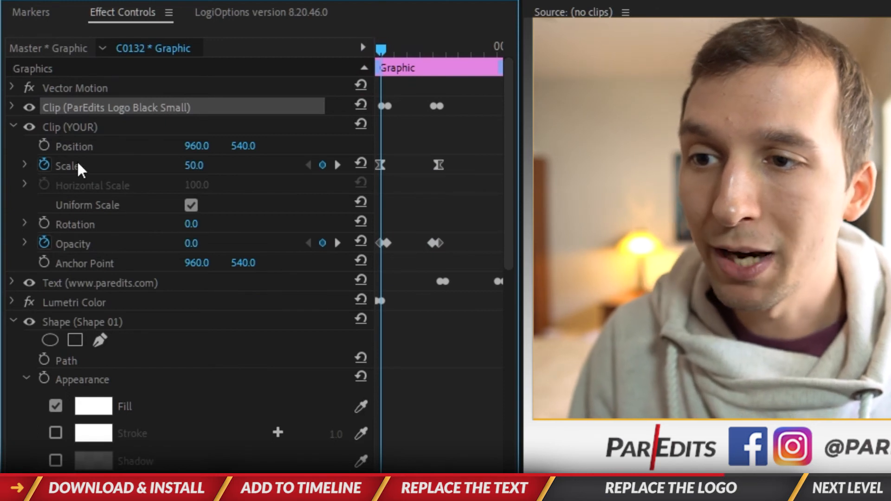
click(78, 163)
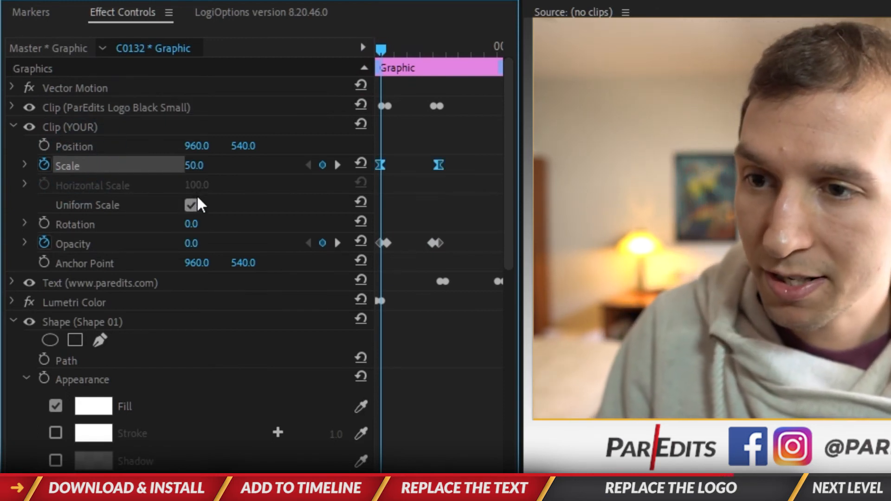
click(86, 107)
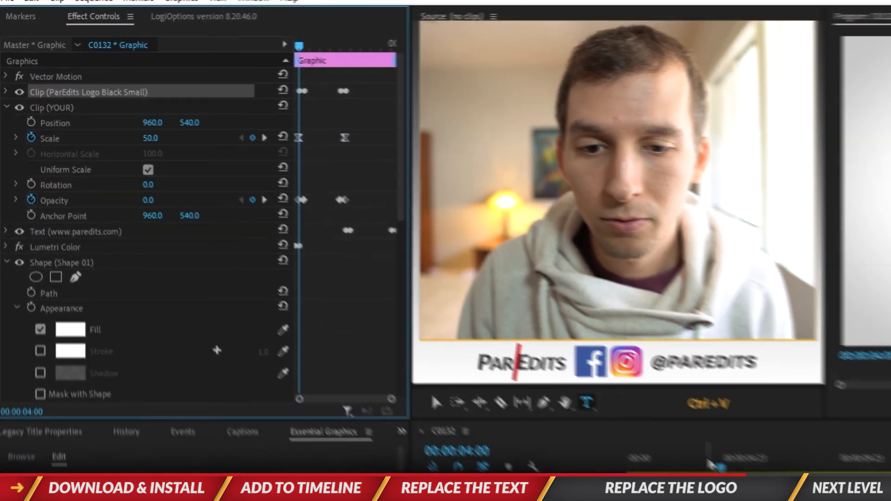
Play the sequence from the graphic's start to check the new logo's scale and opacity animation
click(474, 321)
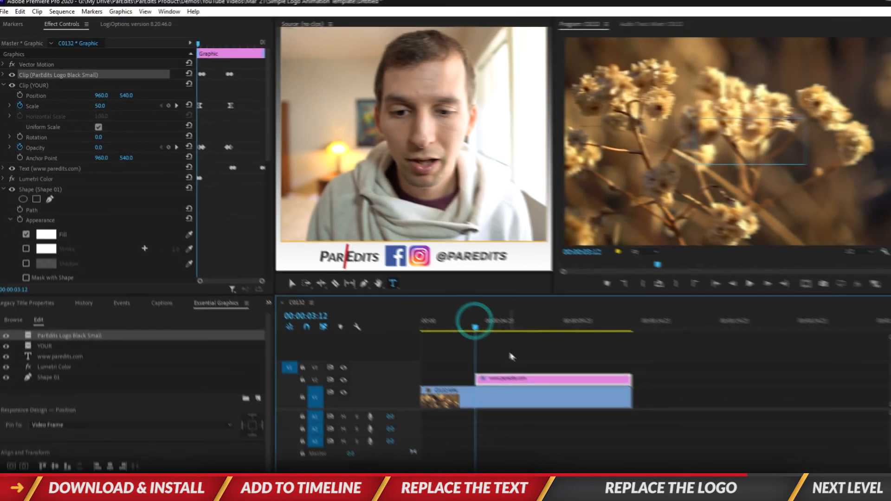
key(space)
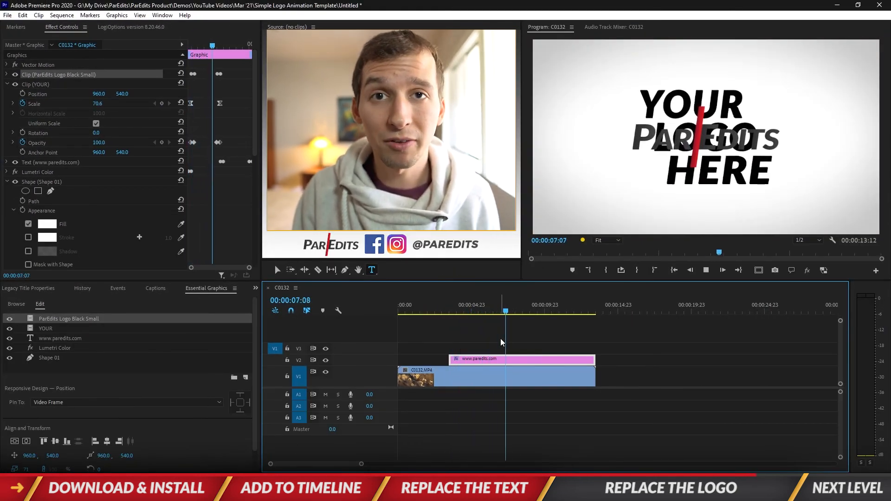
key(space)
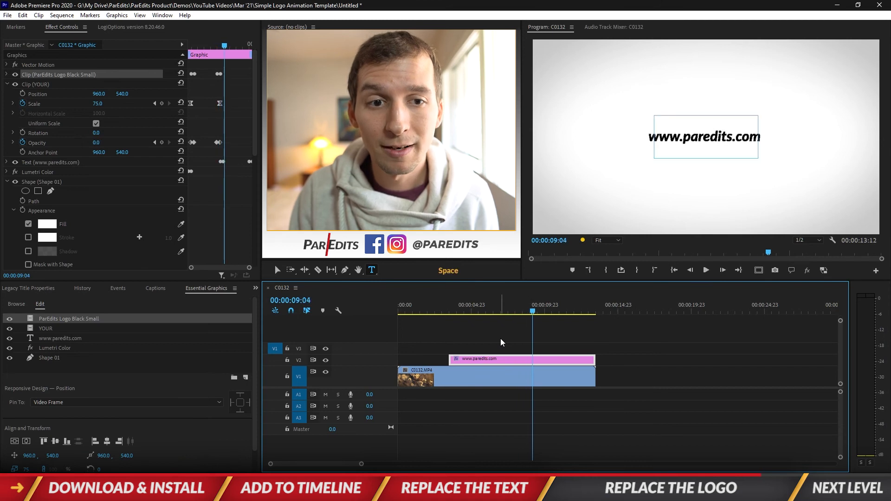